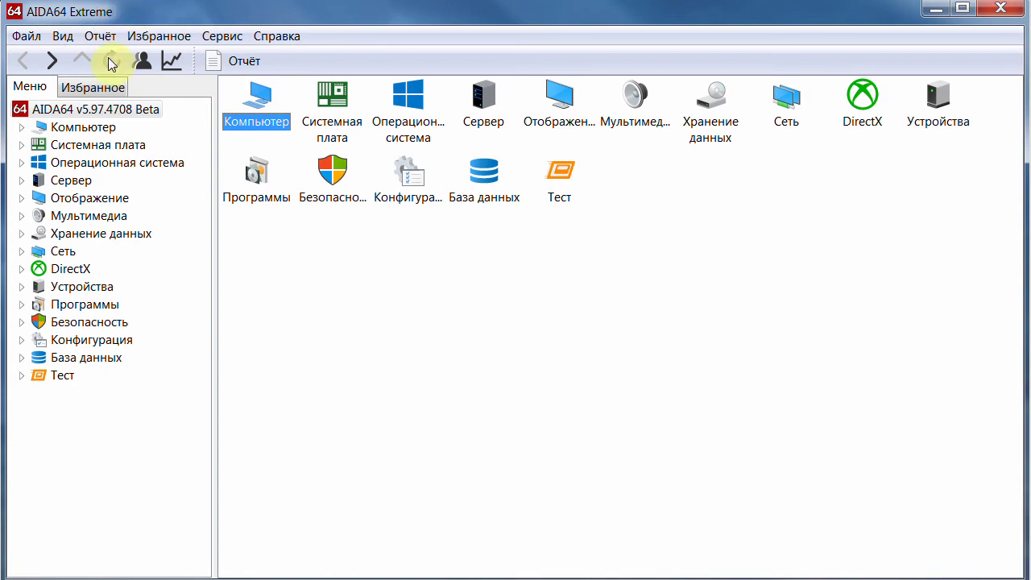
Step: Check the component temperatures on the computer's sensors page (Датчики), and collapse the Компьютер category
left_click(22, 128)
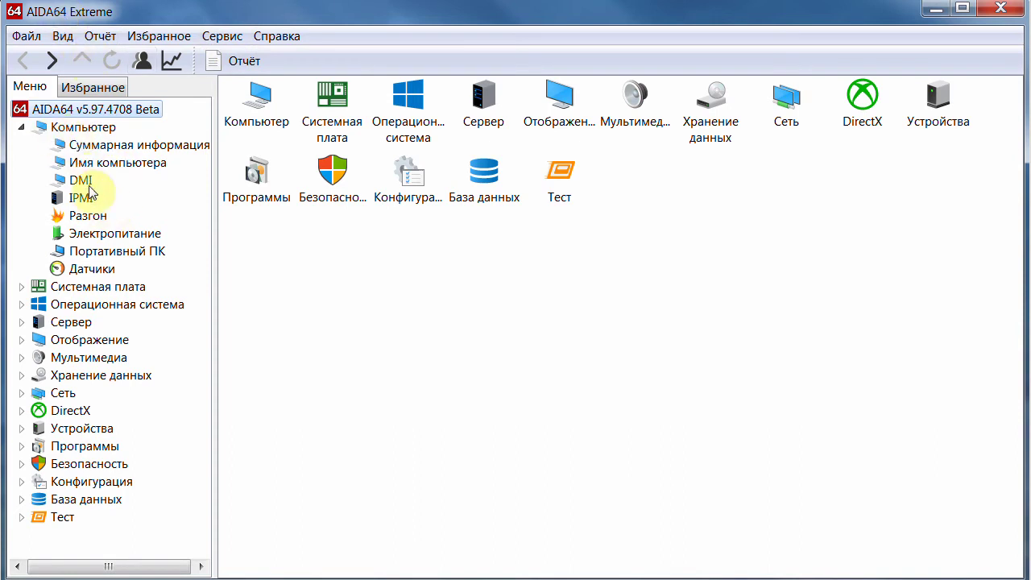
left_click(80, 269)
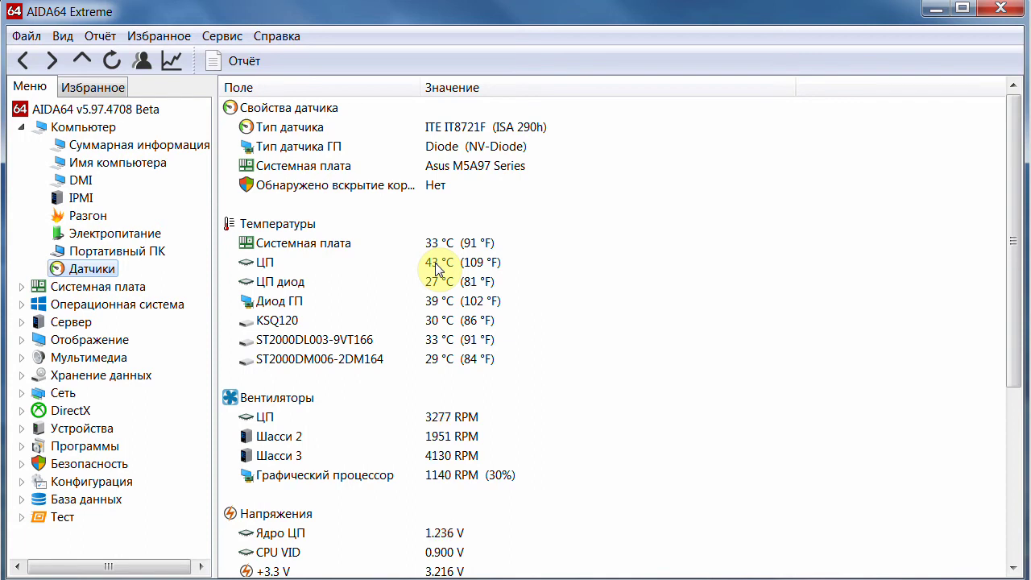
left_click(22, 127)
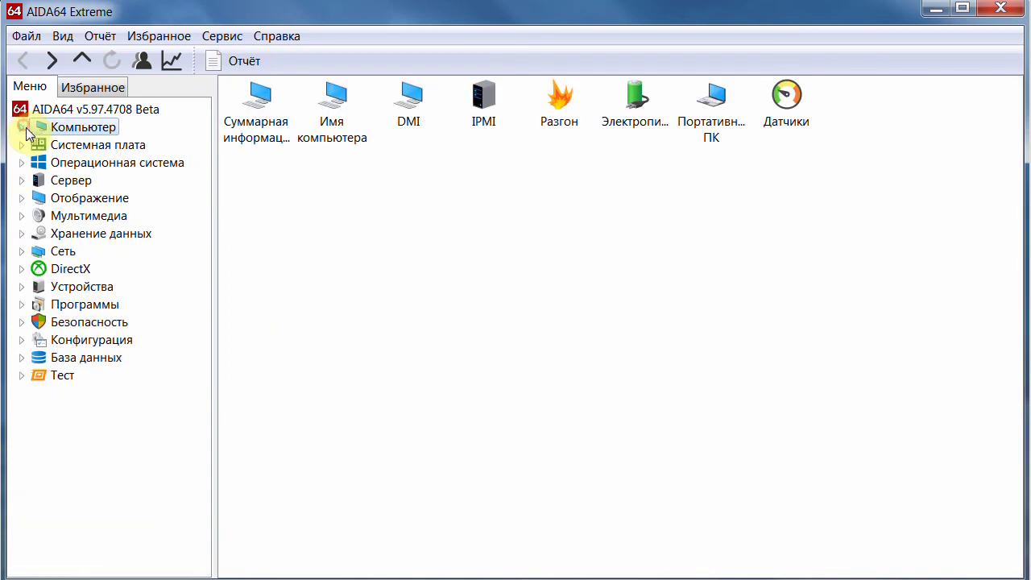
Step: Expand the benchmark category (Тест) and look through the memory read, memory write and CPU Queen reference results
left_click(19, 376)
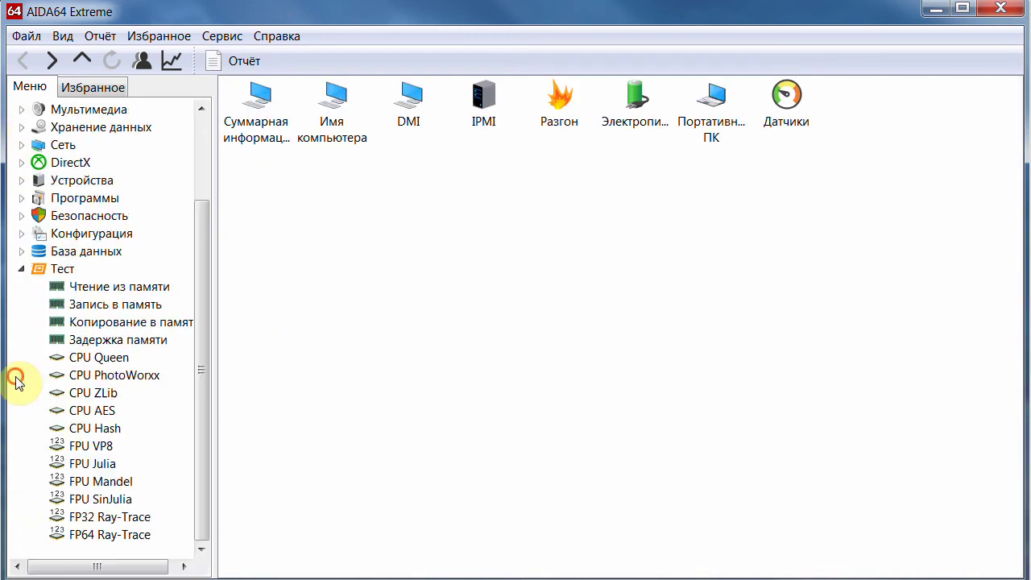
left_click(86, 287)
left_click(87, 304)
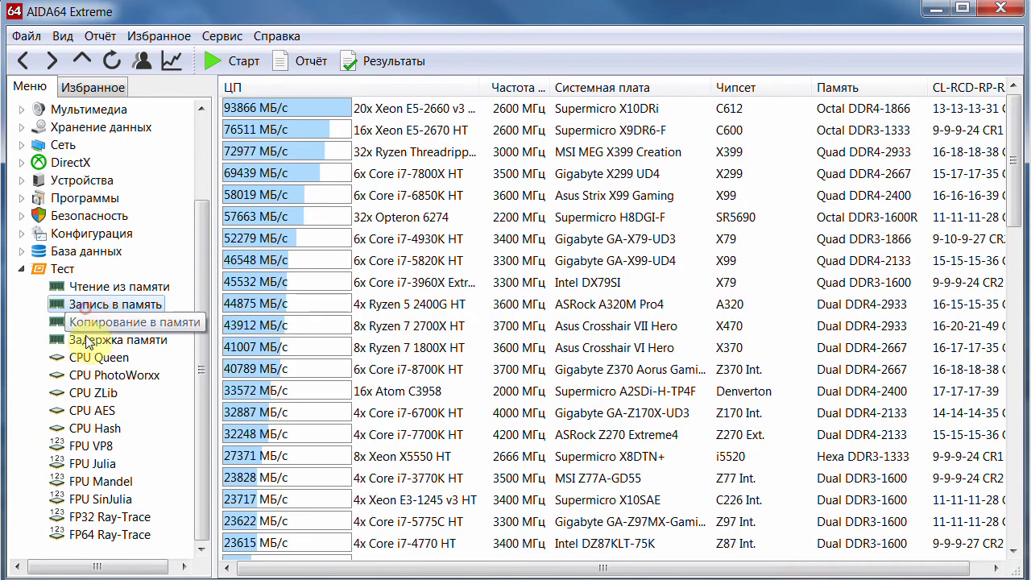
left_click(117, 360)
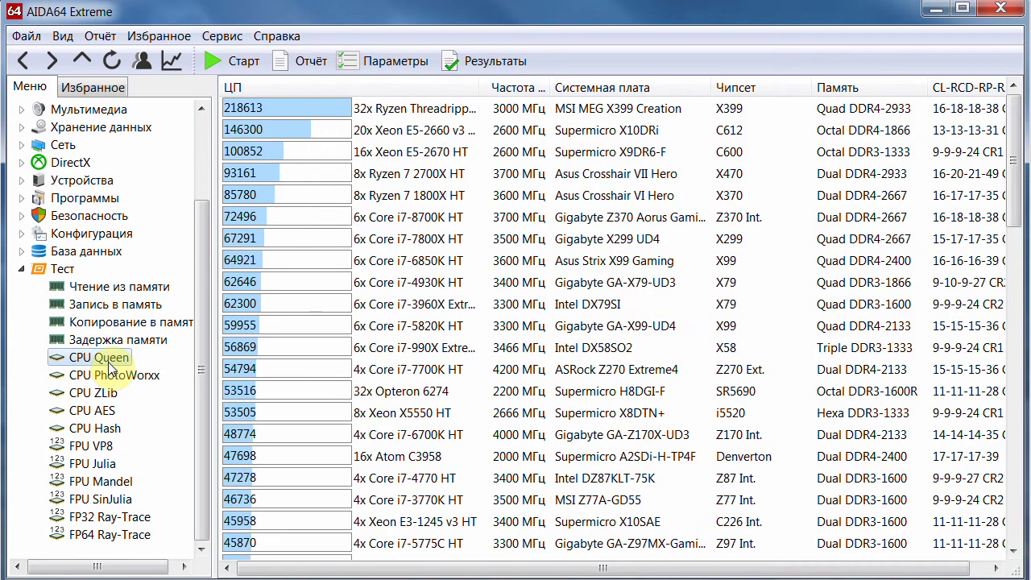
left_click(95, 290)
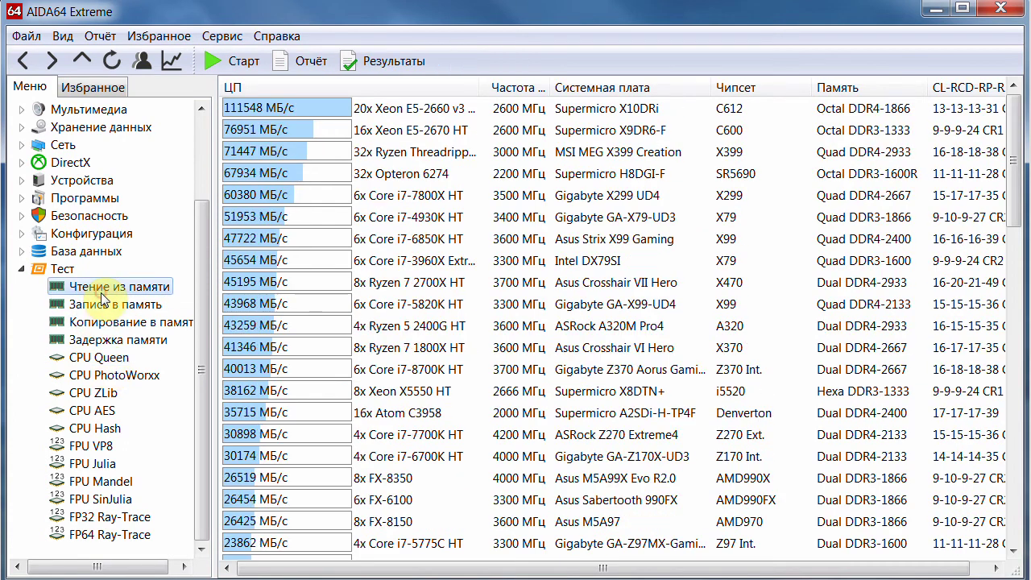
left_click(94, 310)
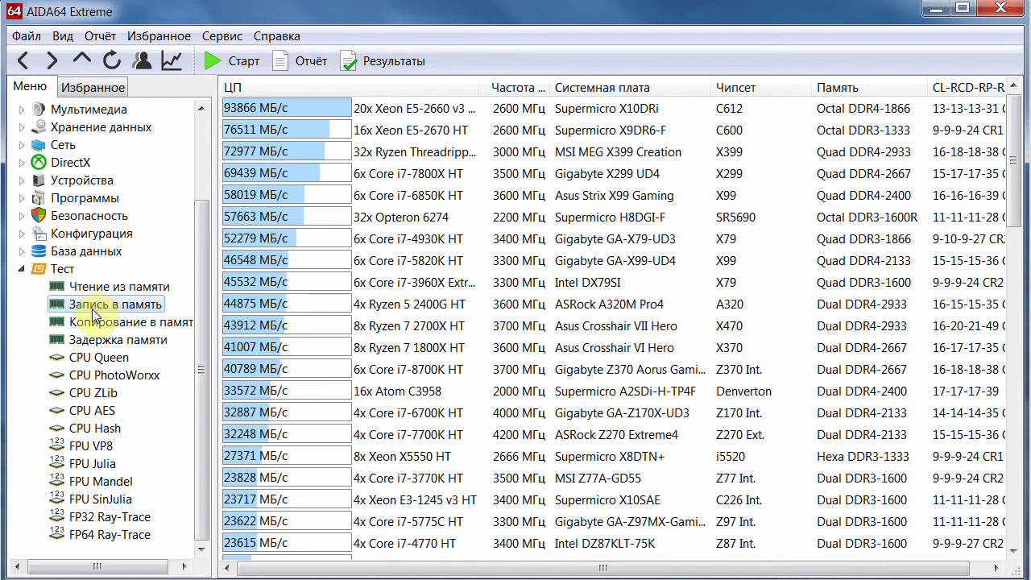
Step: Run the CPU Queen benchmark and compare the Atom 230 HT and Athlon64 3200+ entries among the lowest results
left_click(91, 359)
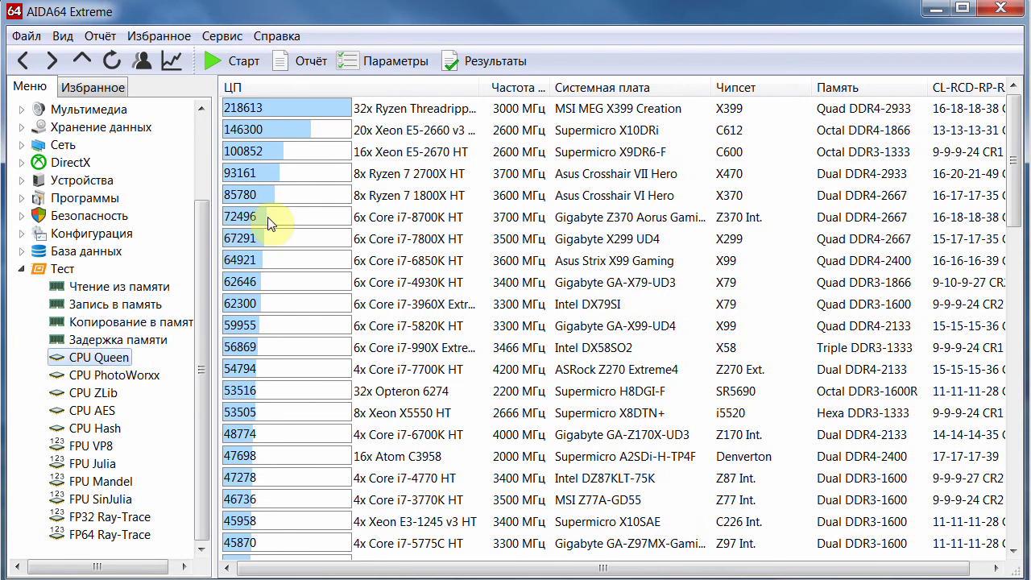
left_click(234, 61)
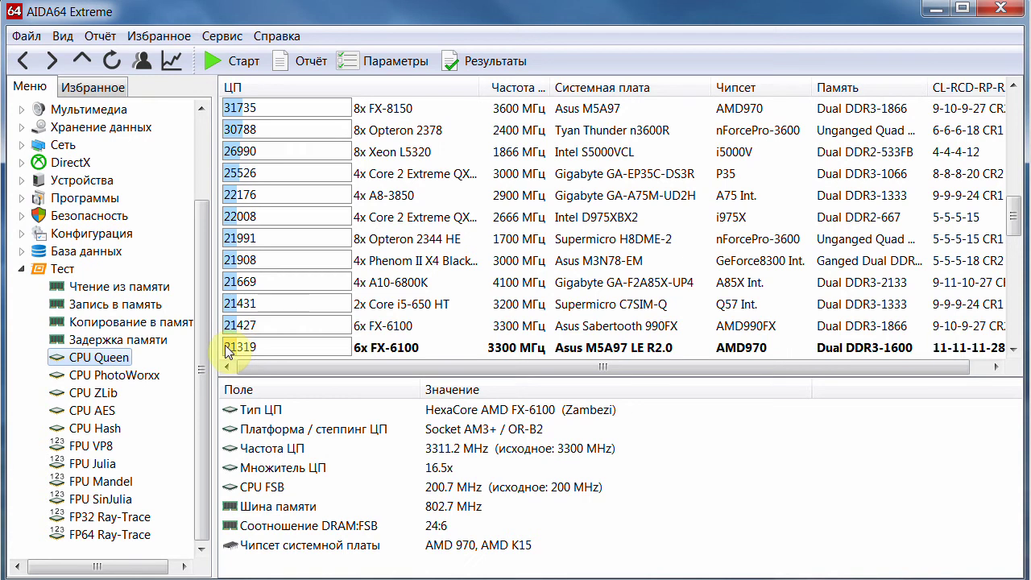
left_click_drag(1010, 211, 1015, 321)
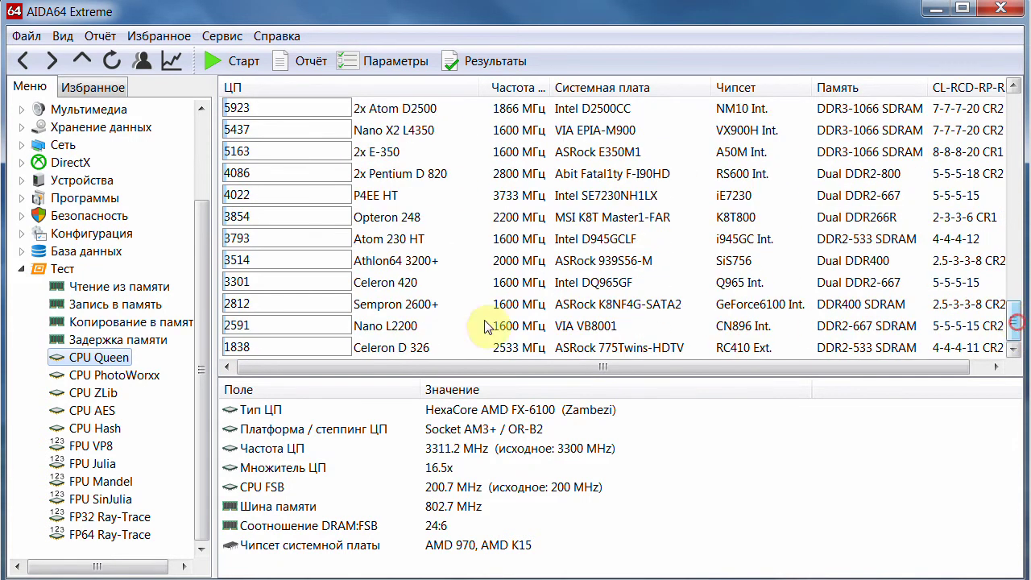
left_click(396, 244)
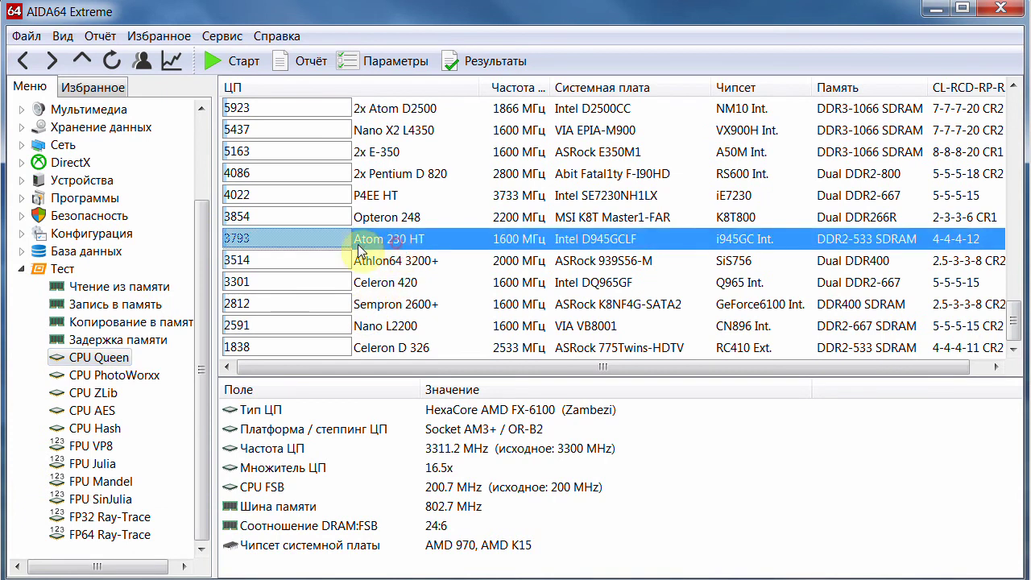
left_click(244, 259)
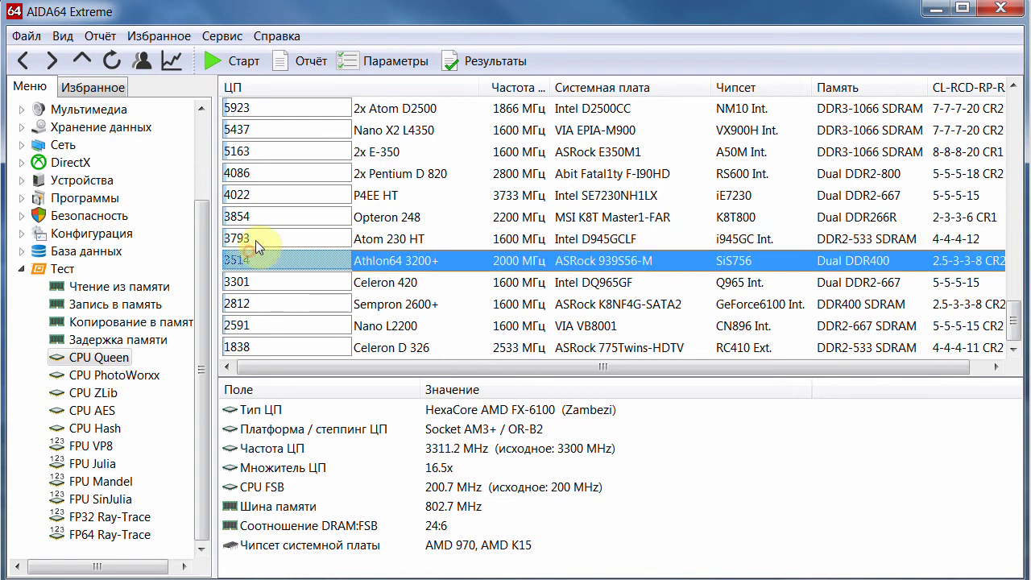
left_click(255, 241)
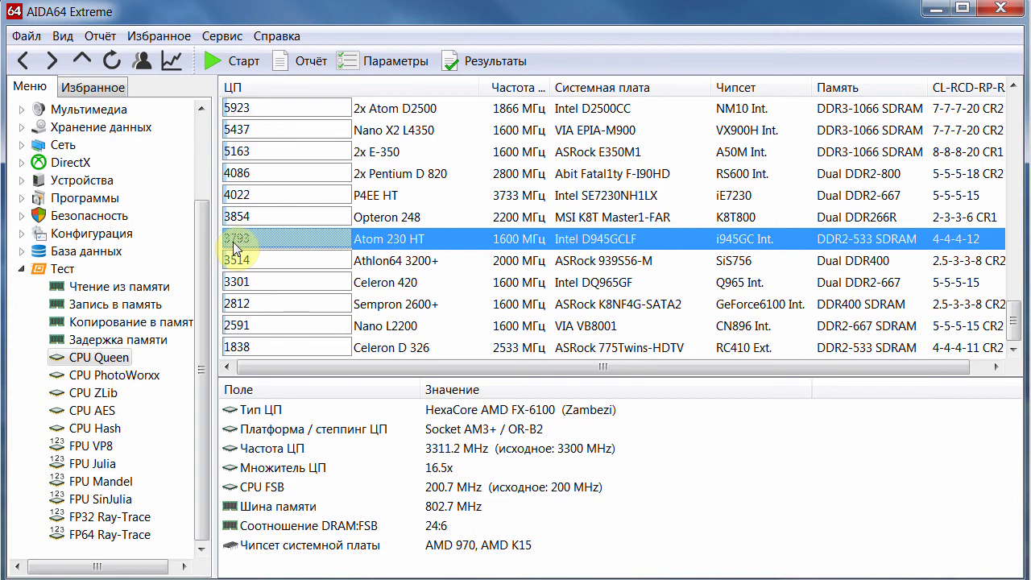
Step: Examine the slowest memory read results (Чтение из памяти), including 8x Xeon L5320, Nano L2200 and 4x Xeon 5140, with a brief look at memory write
left_click(117, 287)
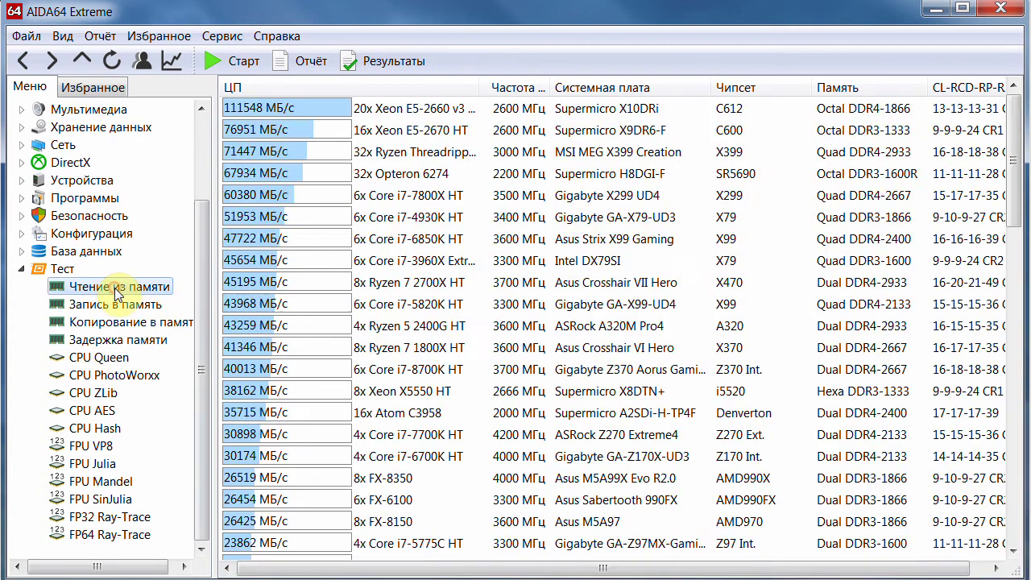
left_click_drag(1013, 160, 1014, 488)
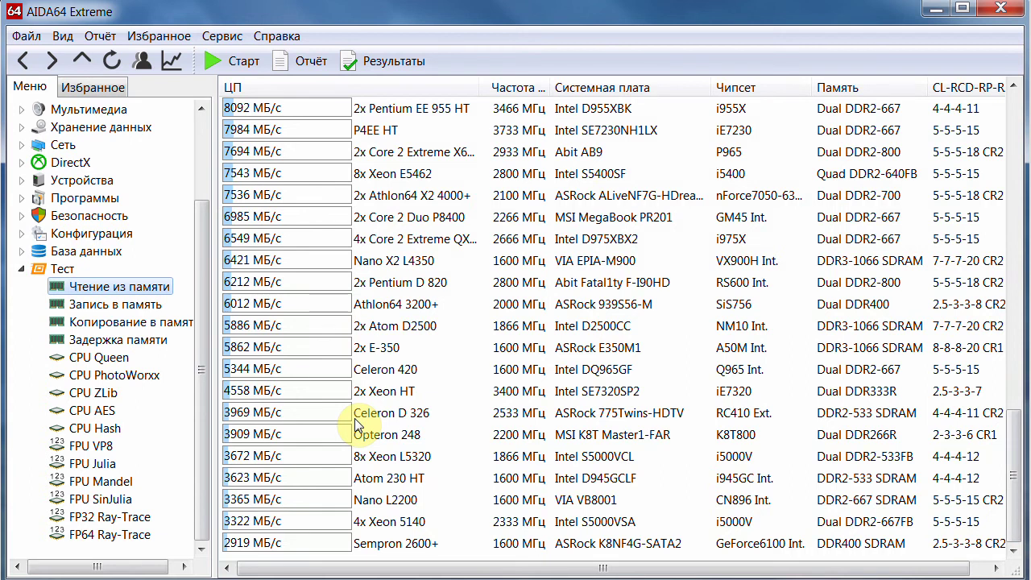
left_click(366, 456)
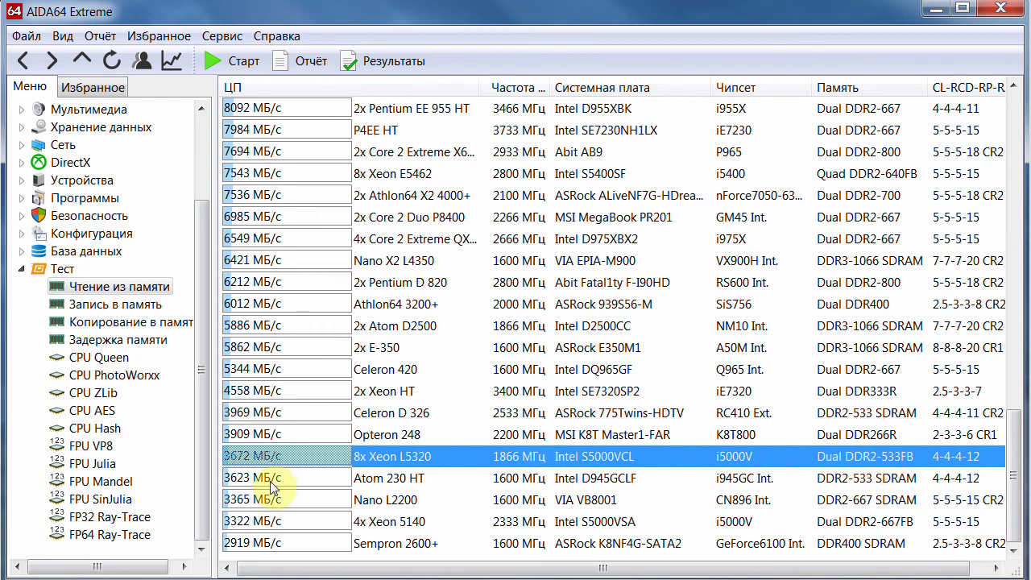
left_click(248, 500)
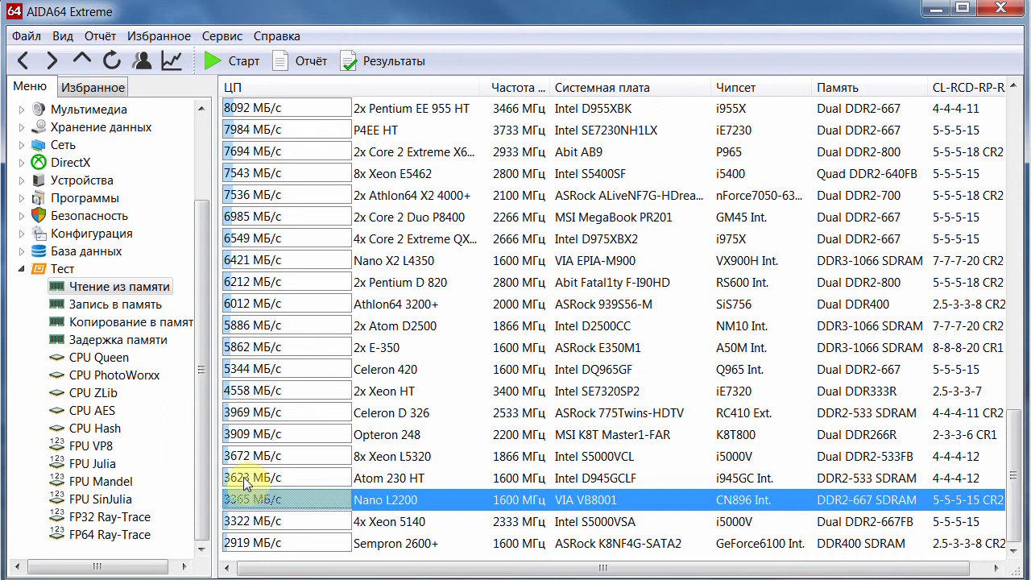
left_click(259, 520)
left_click(256, 499)
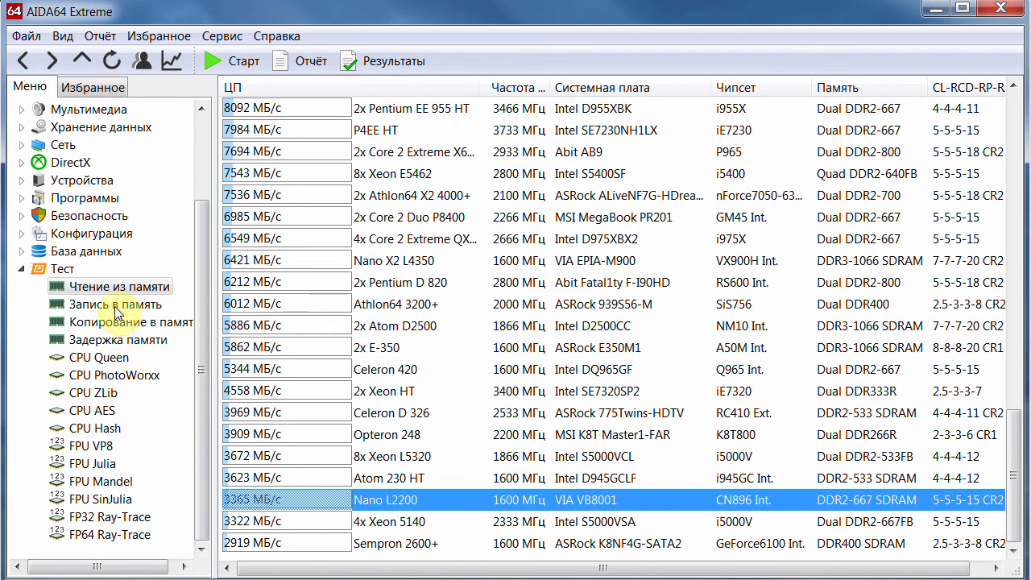
left_click(115, 306)
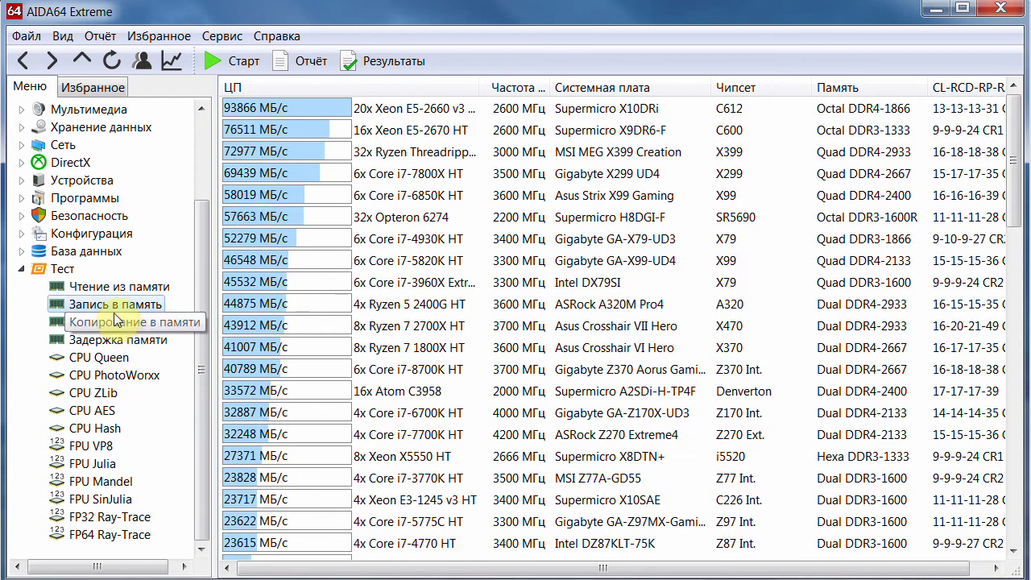
left_click(130, 288)
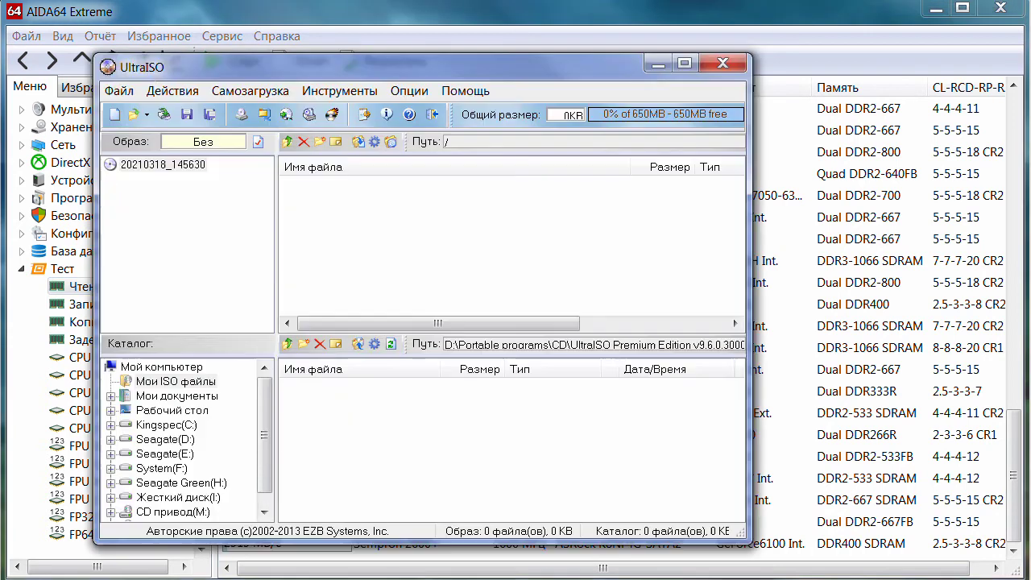
Step: Review the boot (Самозагрузка) and disc-image tool (Инструменты) commands in UltraISO, and minimize its window
left_click_drag(199, 71, 216, 62)
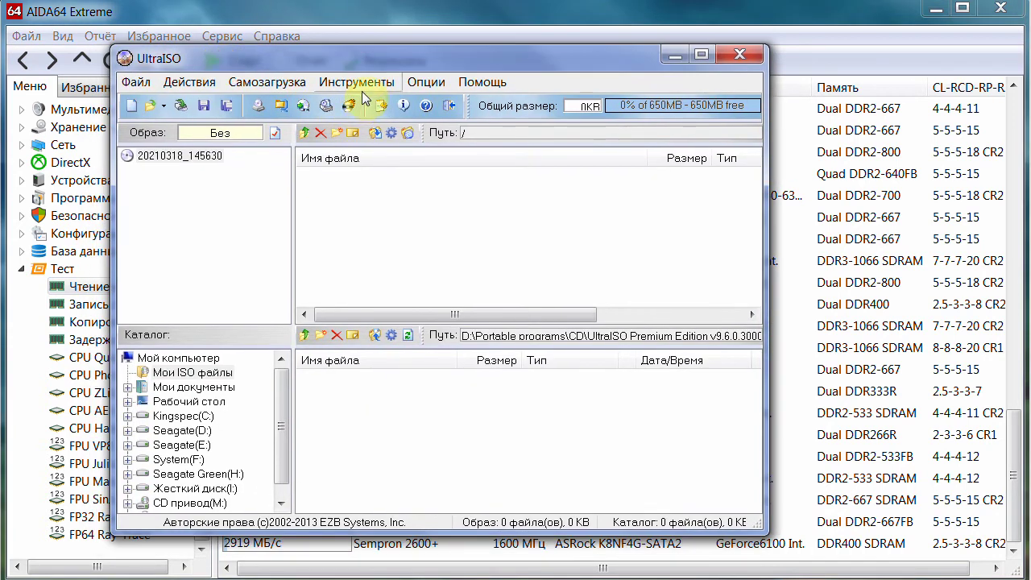
left_click(135, 81)
left_click(312, 79)
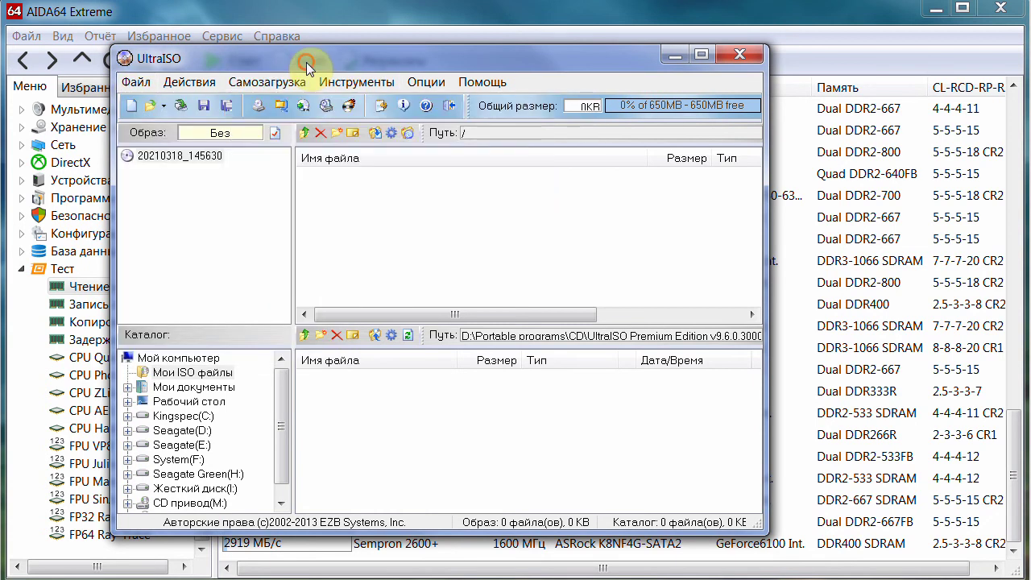
left_click(265, 85)
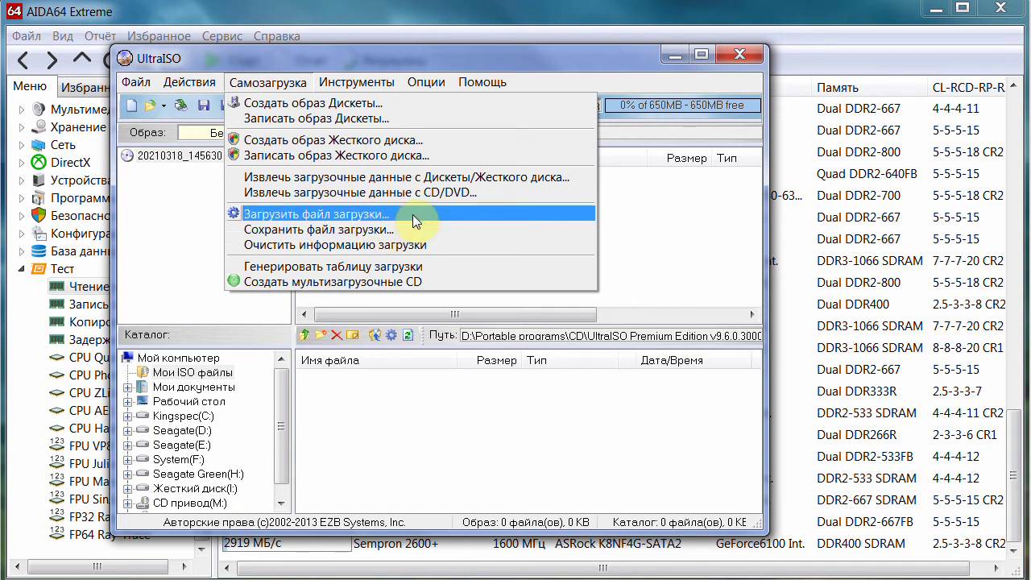
mouse_move(354, 81)
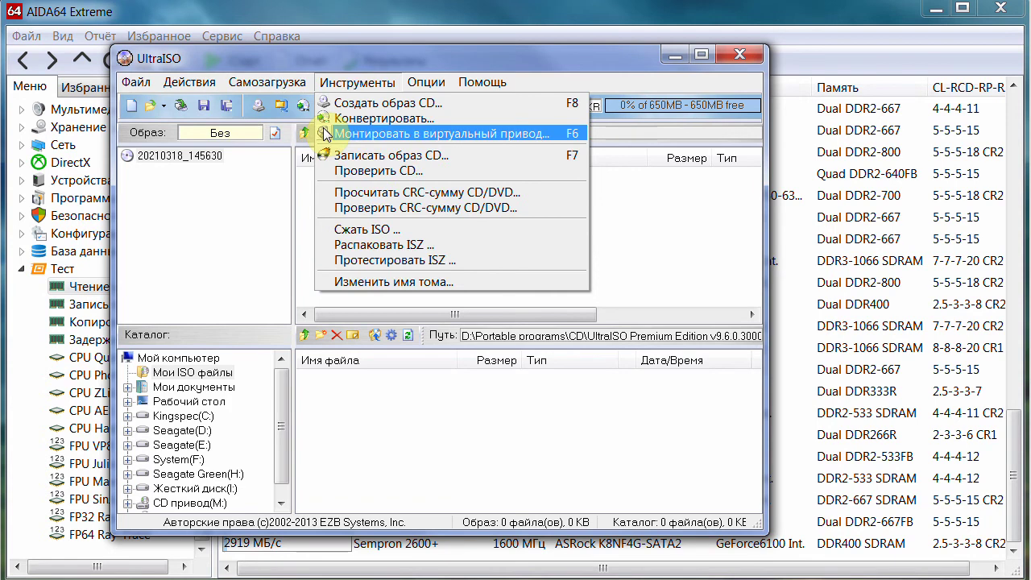
mouse_move(395, 58)
left_mouse_down()
mouse_move(386, 60)
mouse_move(398, 65)
left_mouse_up()
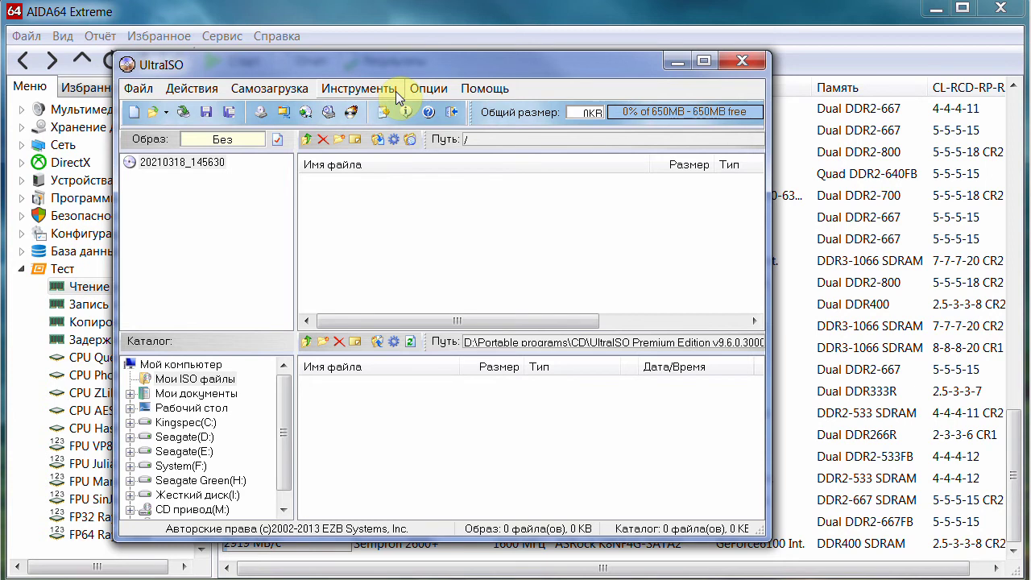
left_click(678, 61)
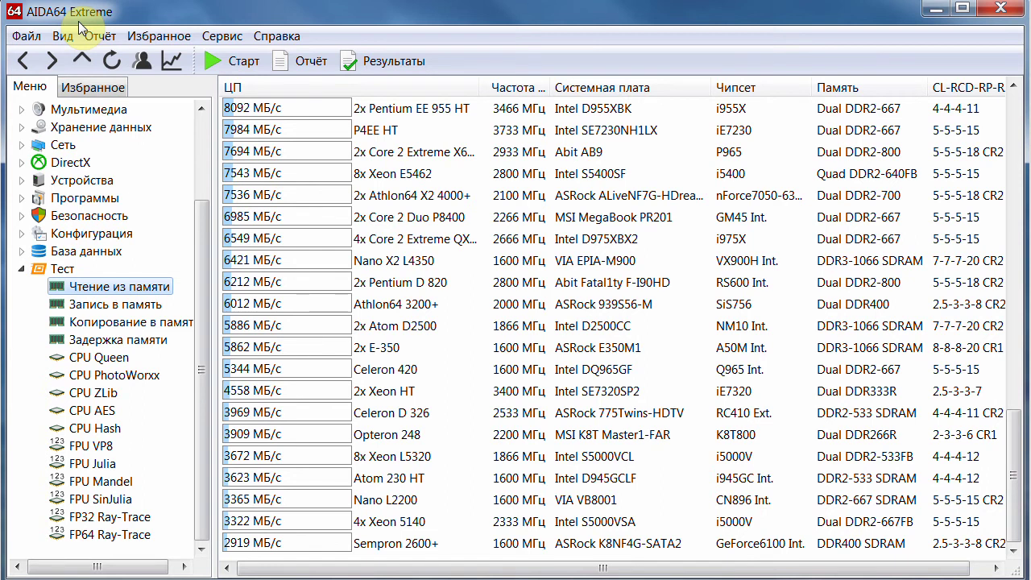
Step: View the memory write, CPU Queen and memory read benchmark results again
left_click(109, 304)
left_click(94, 358)
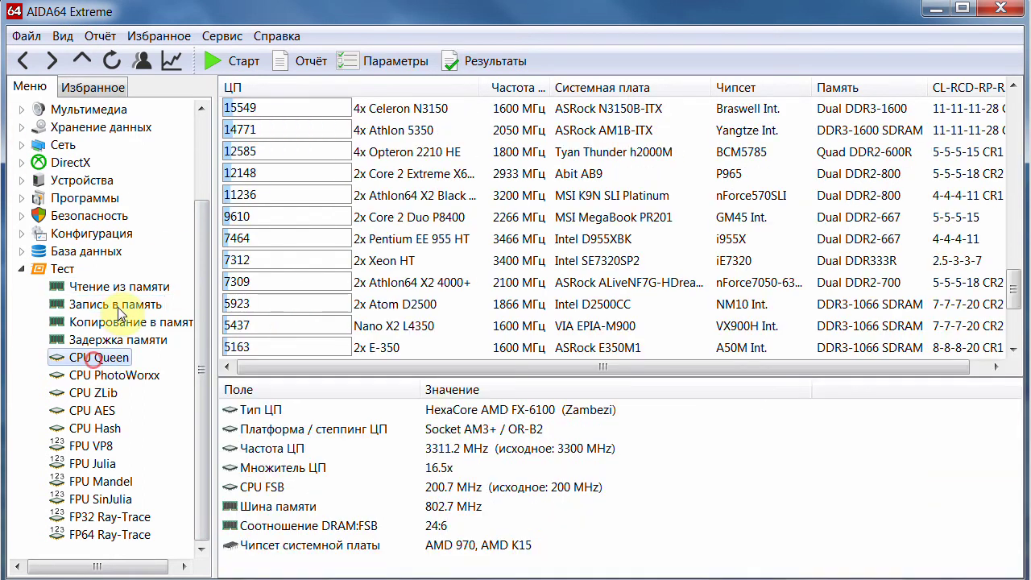
left_click(113, 288)
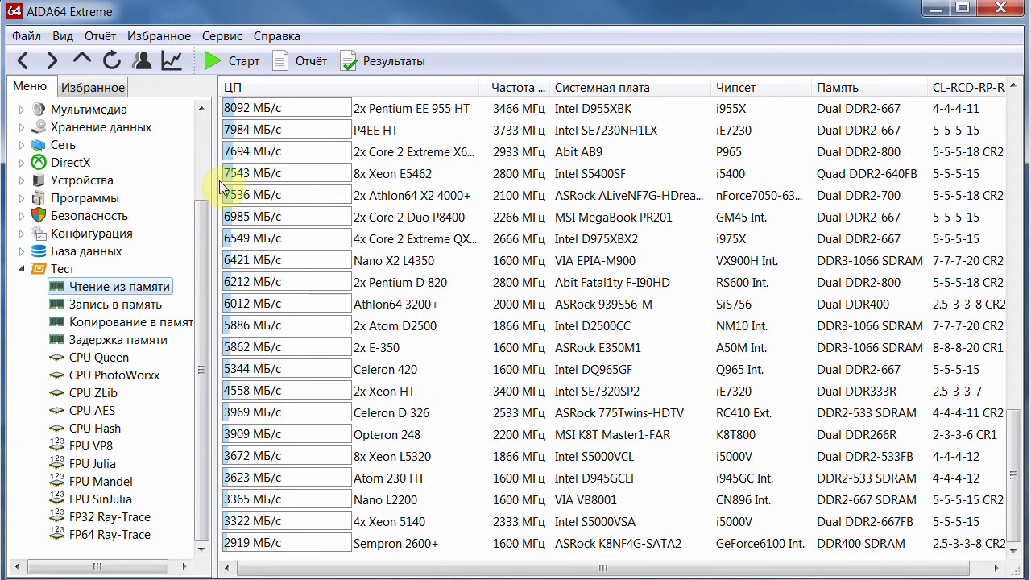
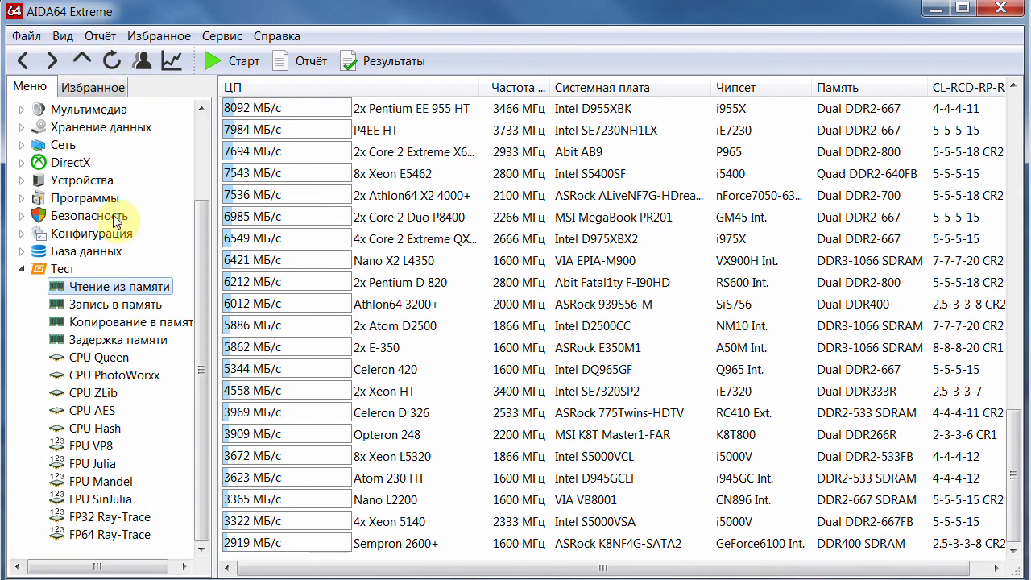
Step: Compare the Atom 230 HT, Opteron 248 and 2x Pentium D 820 entries in the CPU Queen results
left_click(98, 357)
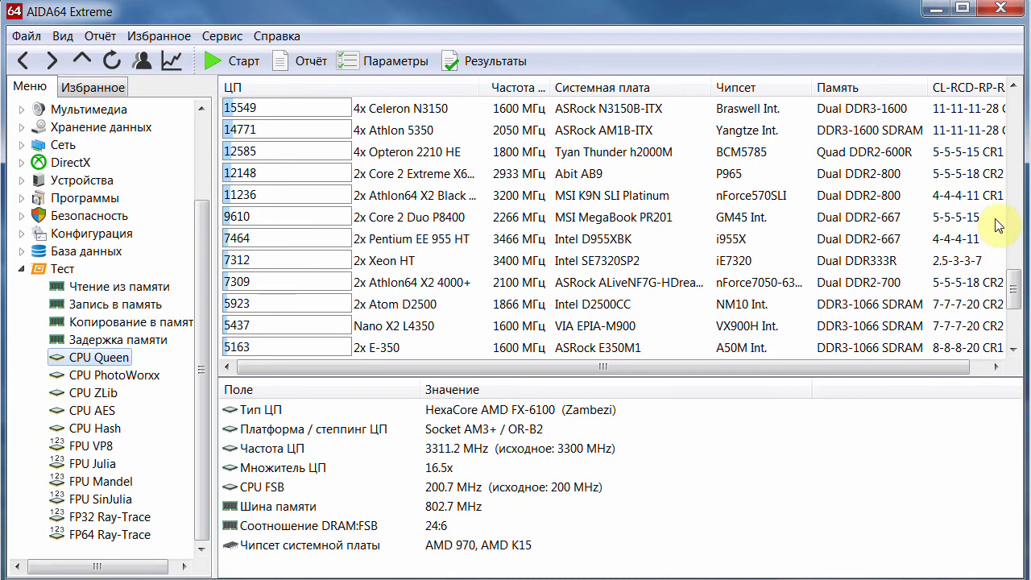
left_click_drag(1015, 288, 1014, 314)
left_click(393, 279)
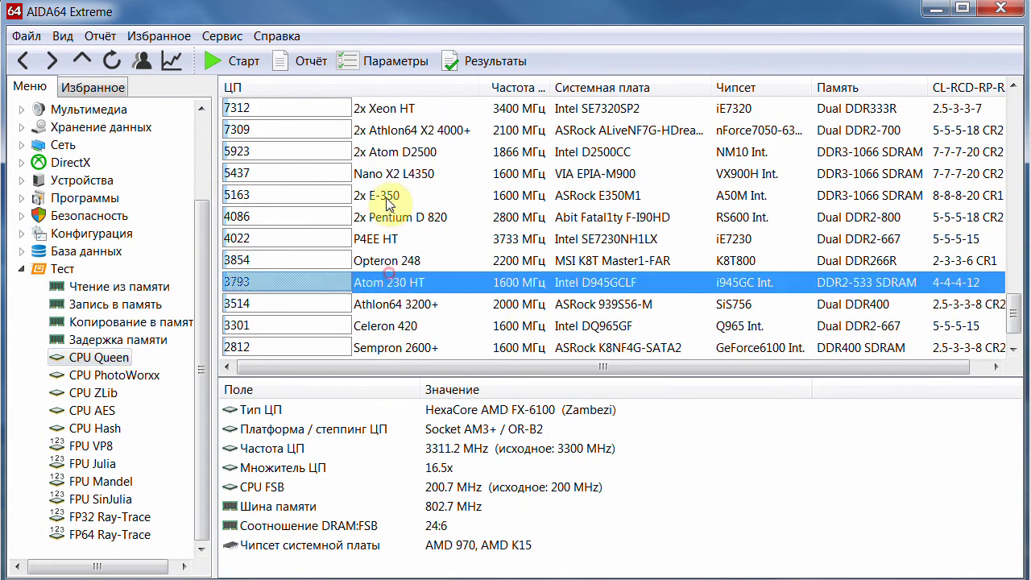
left_click(378, 262)
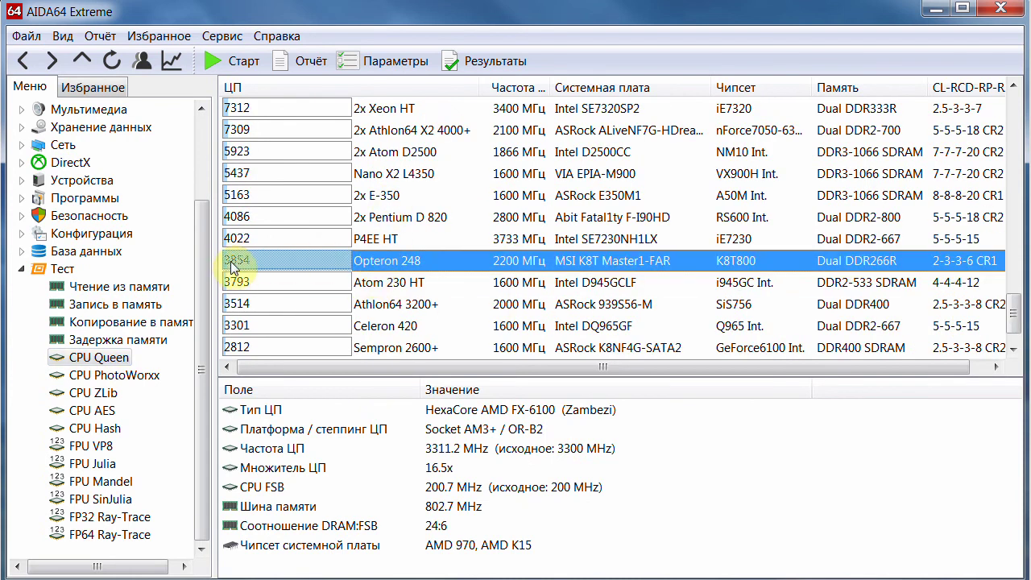
left_click(390, 282)
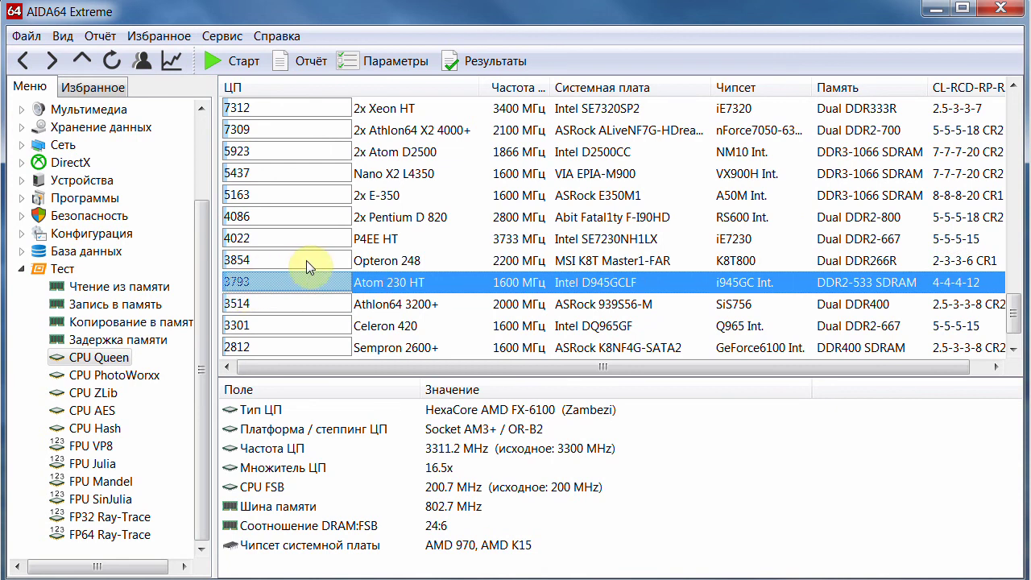
left_click(419, 221)
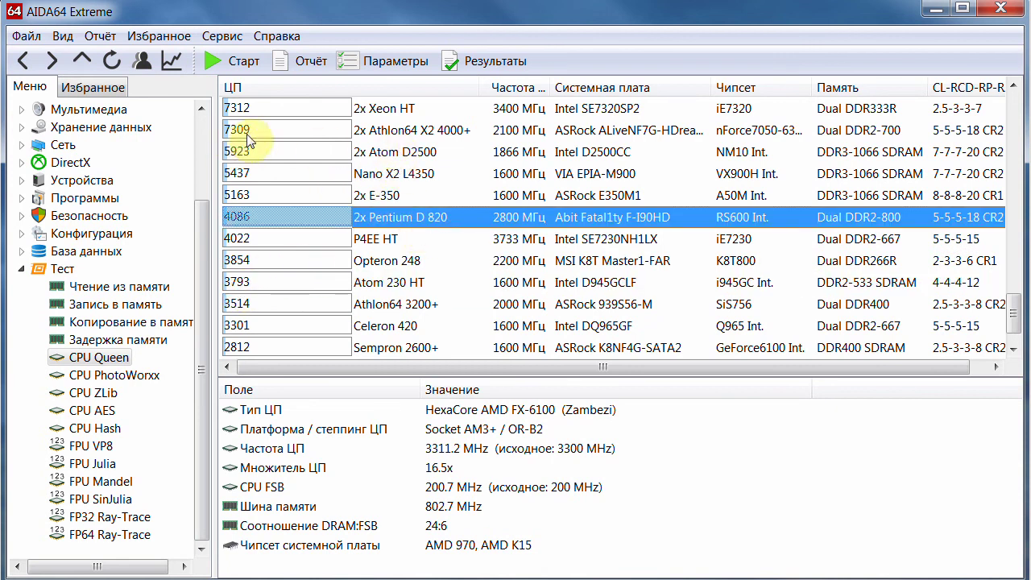
Step: Examine the slower CPU Queen entries, including 2x Athlon64 X2 4000+, 2x Core 2 Duo P8400 and Nano L2200
left_click(367, 129)
scroll(390, 157, "up", 1)
scroll(391, 157, "up", 1)
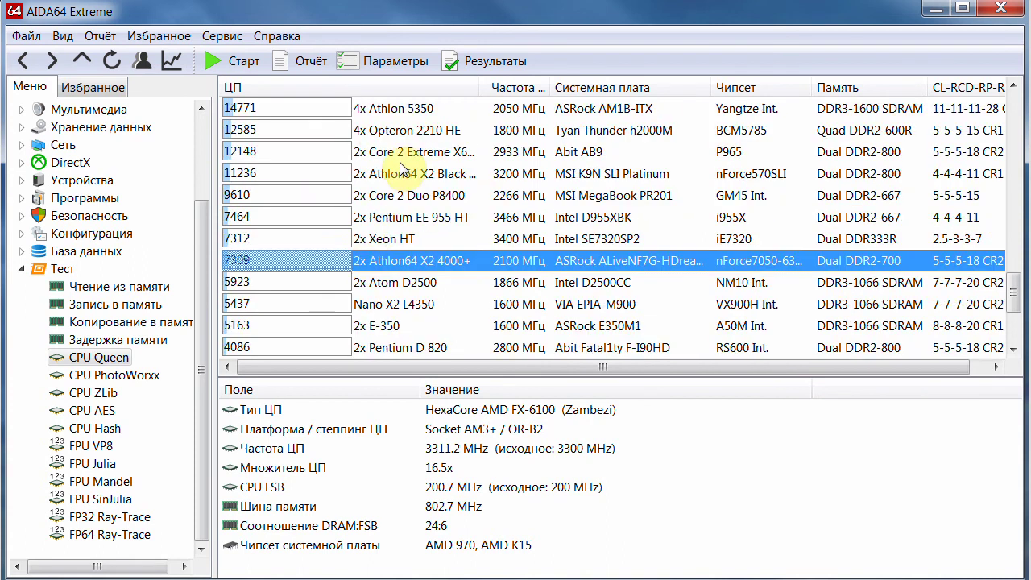
left_click(421, 200)
scroll(486, 232, "down", 3)
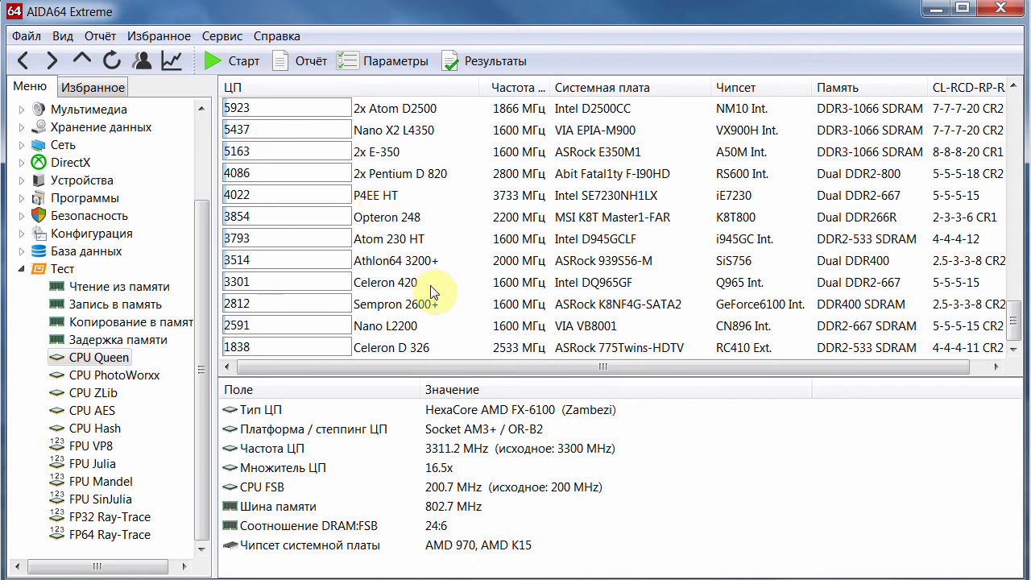
left_click_drag(1016, 312, 1016, 338)
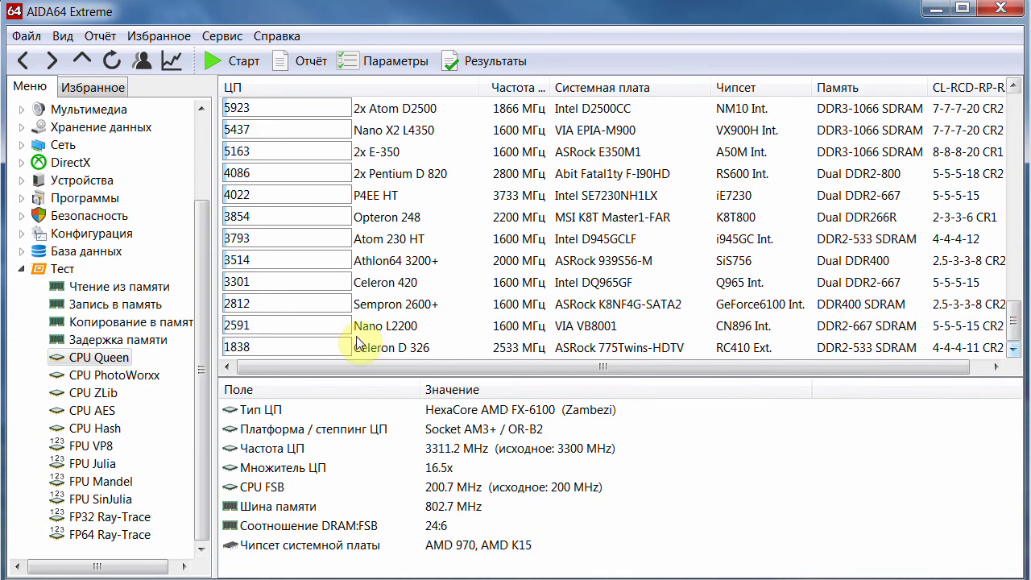
left_click(448, 330)
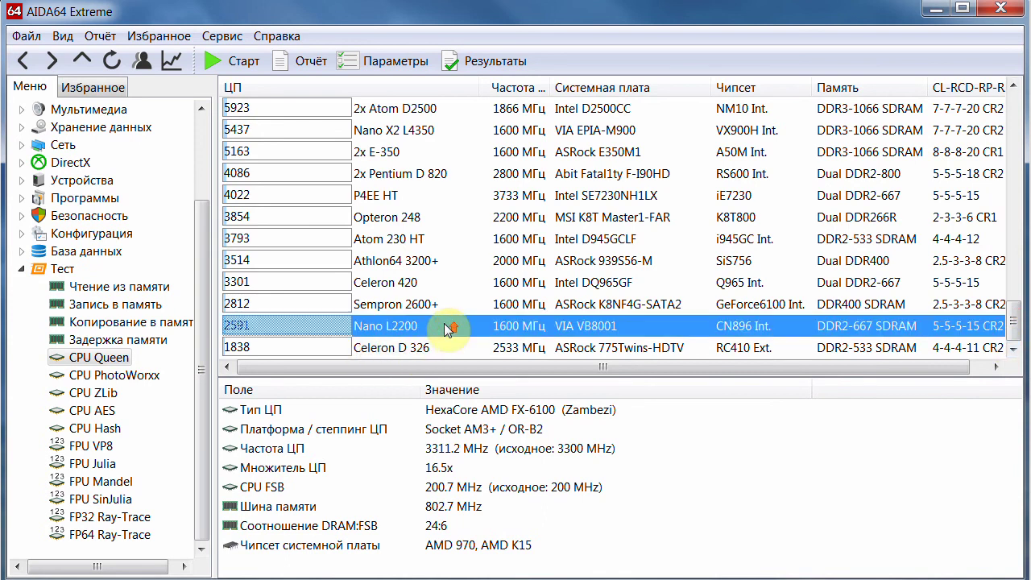
Step: Compare this computer's 6x FX-6100 result with the fastest and slowest processors in the CPU Queen list
scroll(399, 323, "up", 15)
scroll(407, 314, "up", 7)
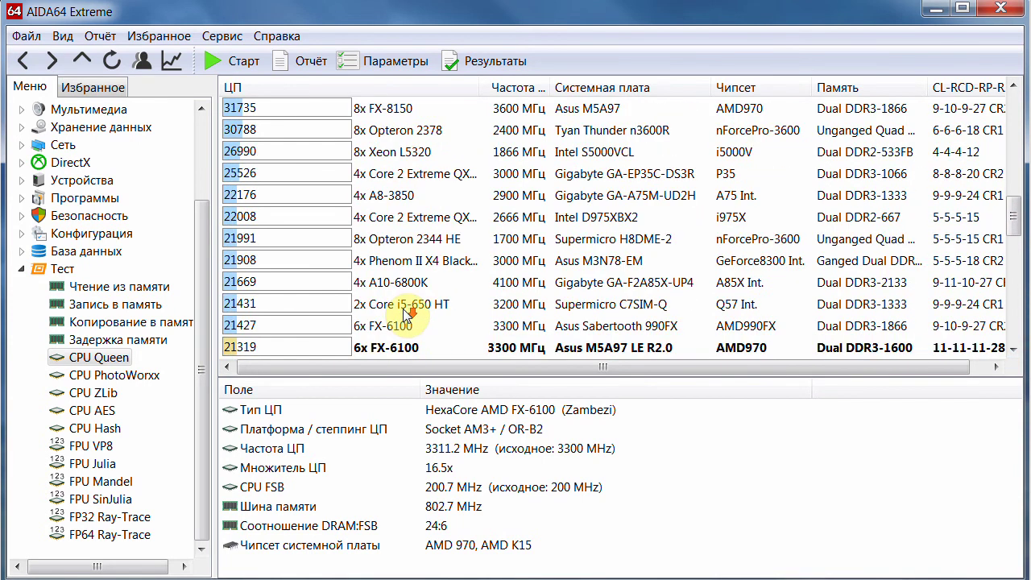
scroll(452, 318, "down", 20)
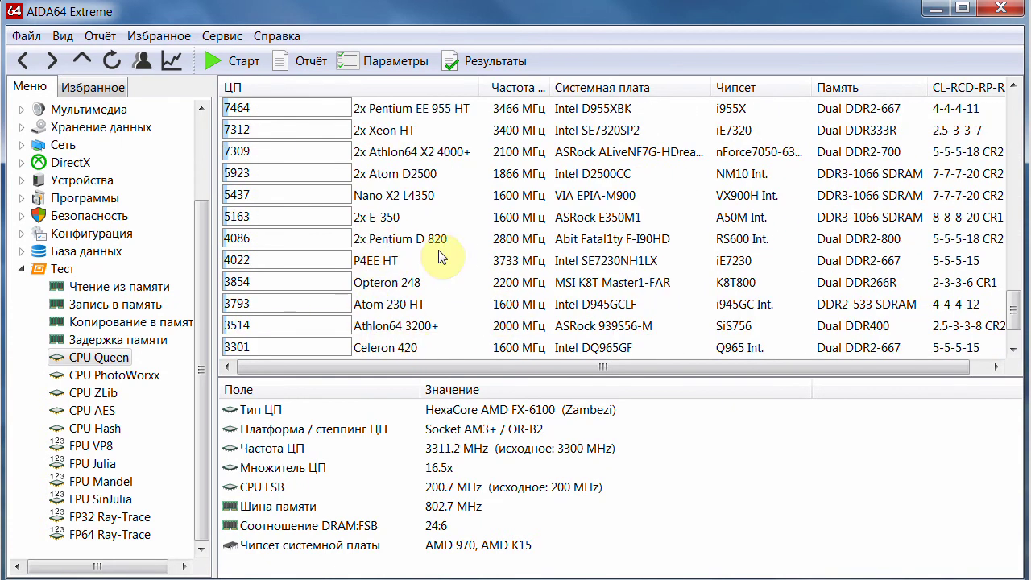
scroll(416, 234, "up", 20)
scroll(410, 210, "up", 3)
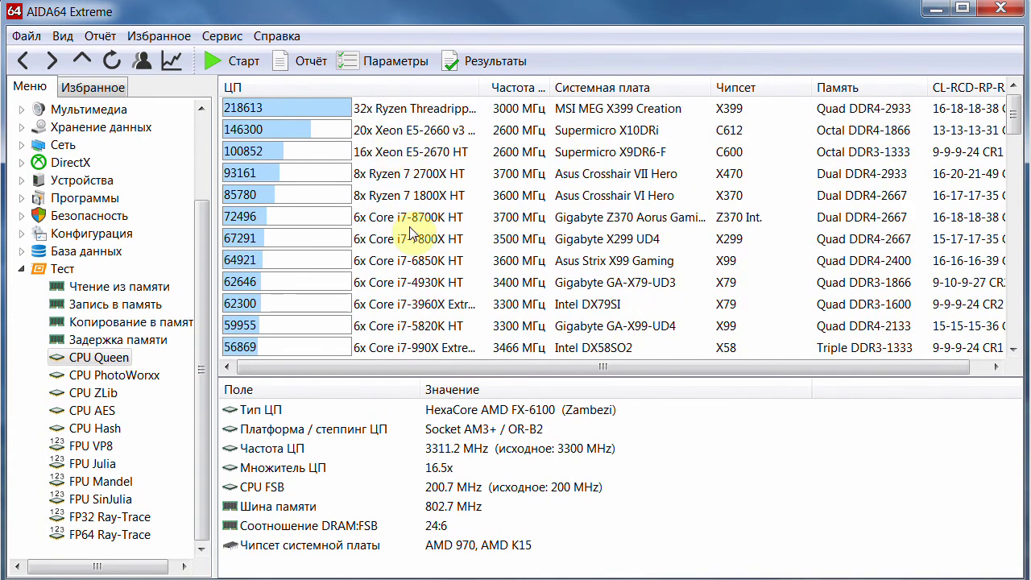
scroll(403, 242, "down", 4)
scroll(415, 203, "up", 3)
scroll(419, 200, "up", 2)
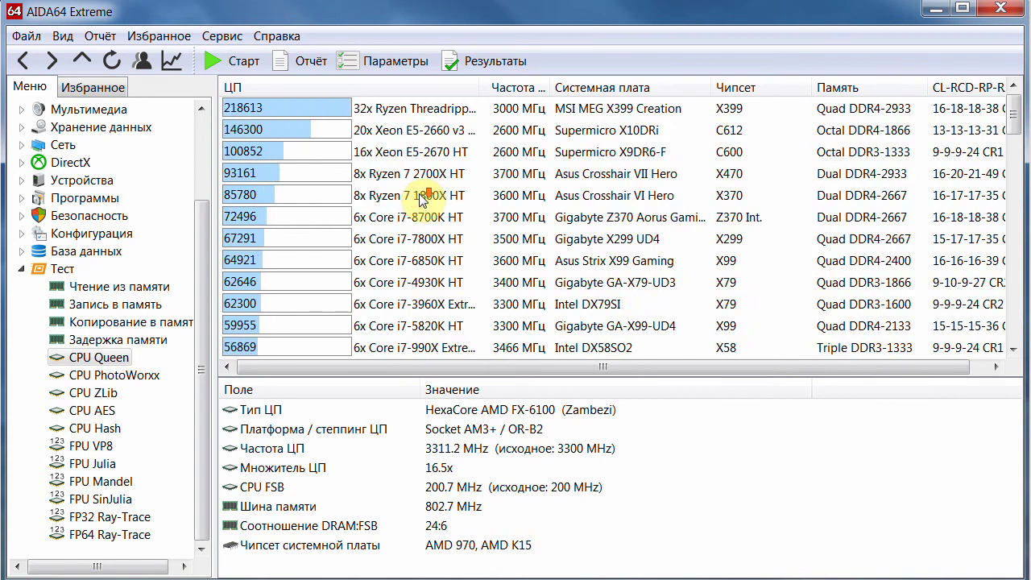
scroll(507, 323, "down", 12)
scroll(524, 330, "down", 10)
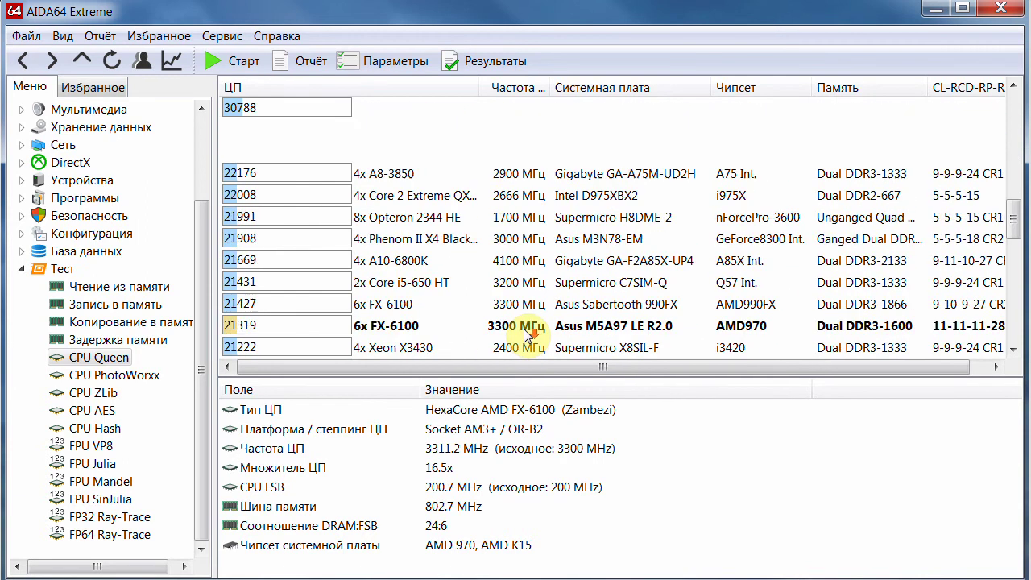
left_click(524, 326)
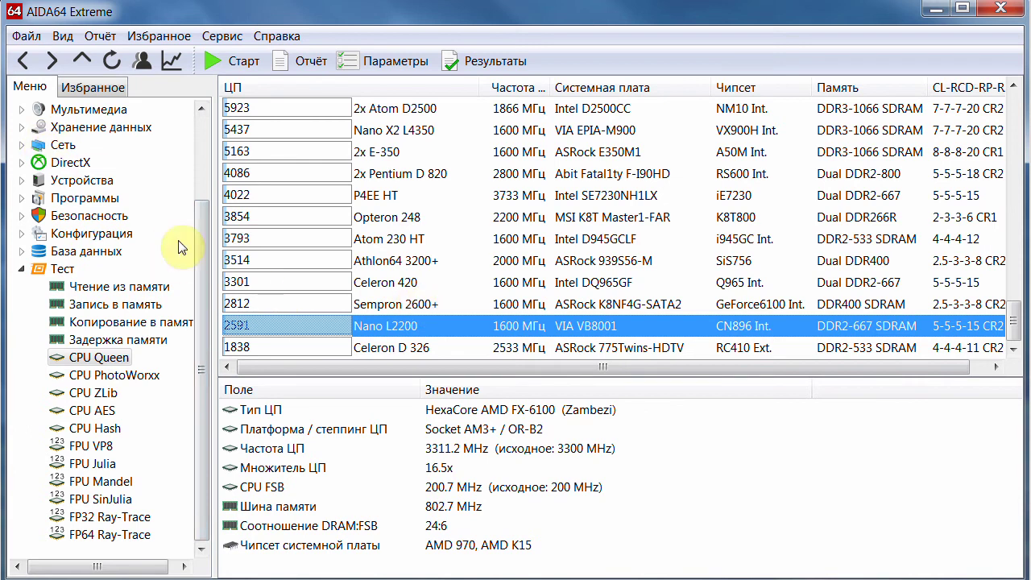
Step: View the sensor readings (Датчики) and the overclocking details (Разгон) in the Компьютер section
scroll(205, 263, "up", 2)
left_click(22, 126)
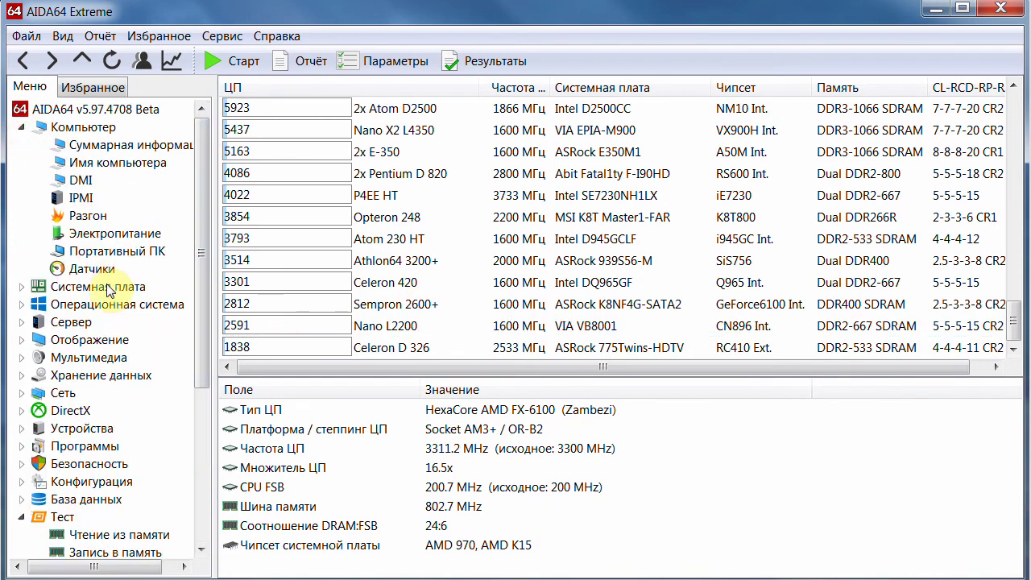
left_click(85, 268)
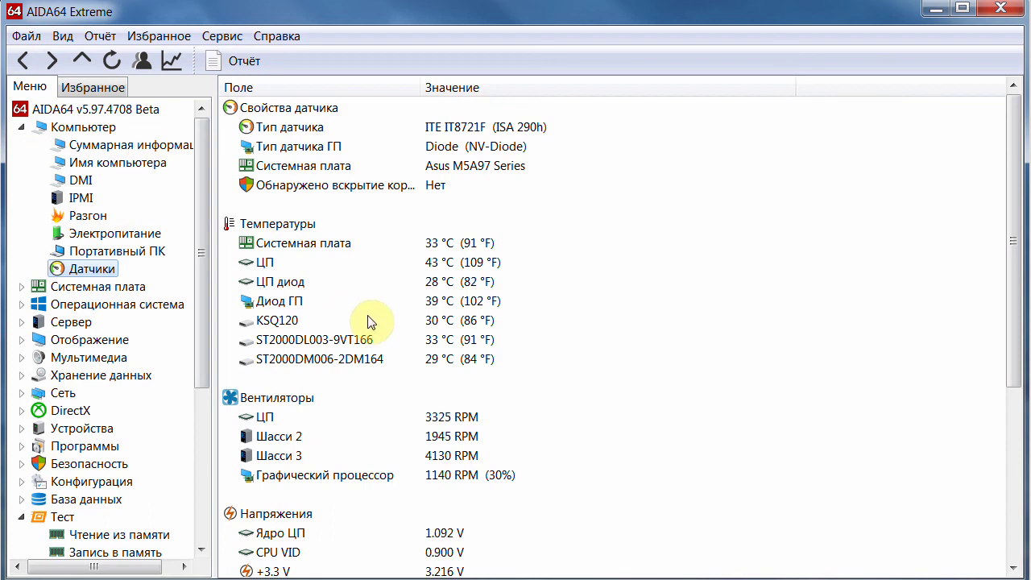
left_click(86, 215)
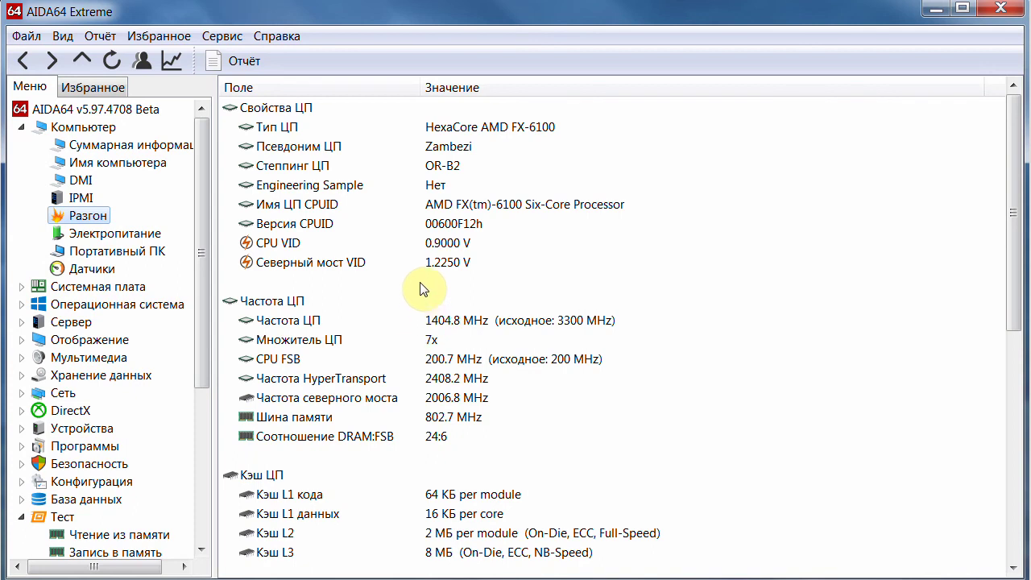
left_click(877, 2)
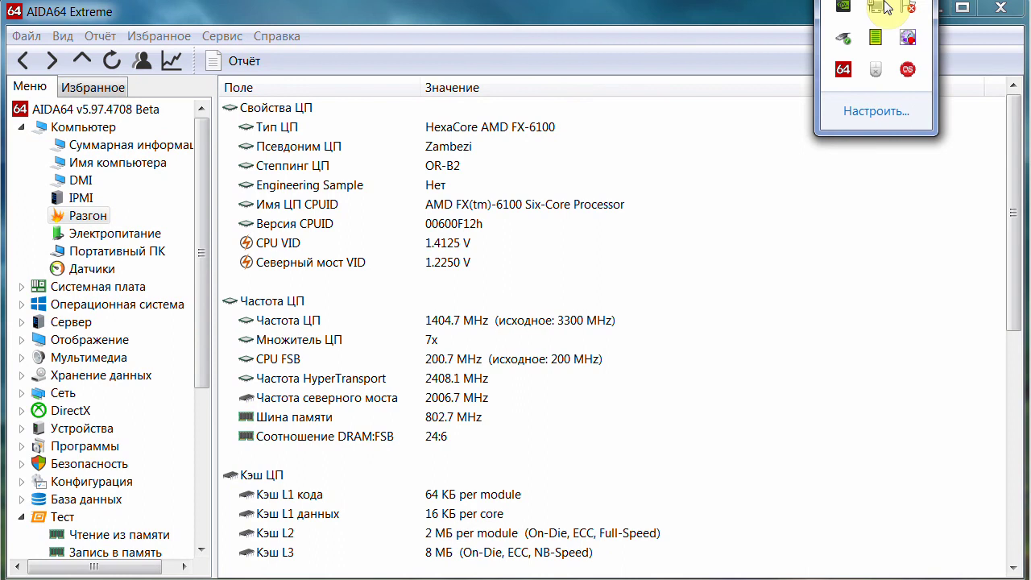
right_click(909, 42)
left_click(827, 161)
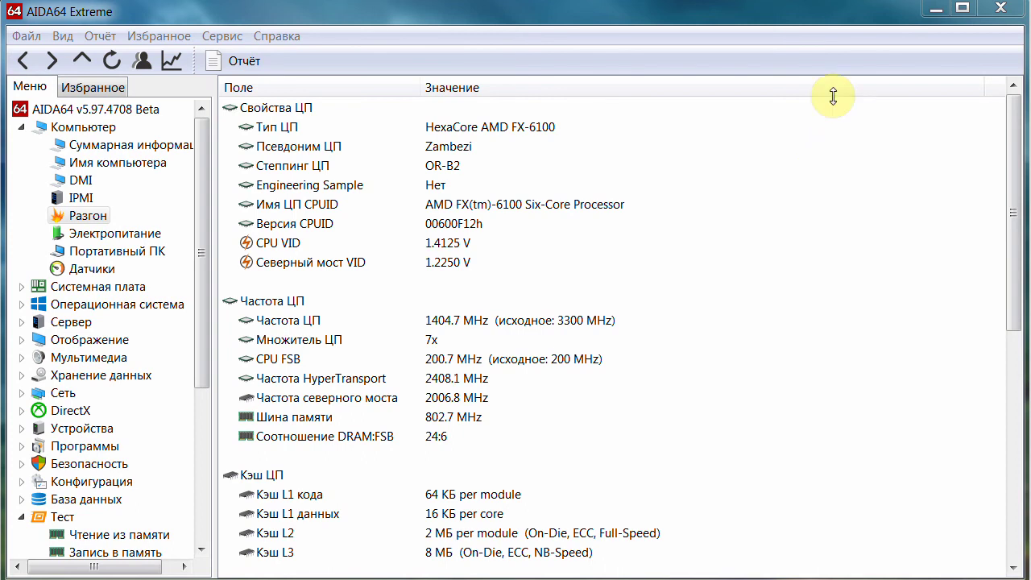
left_click(892, 0)
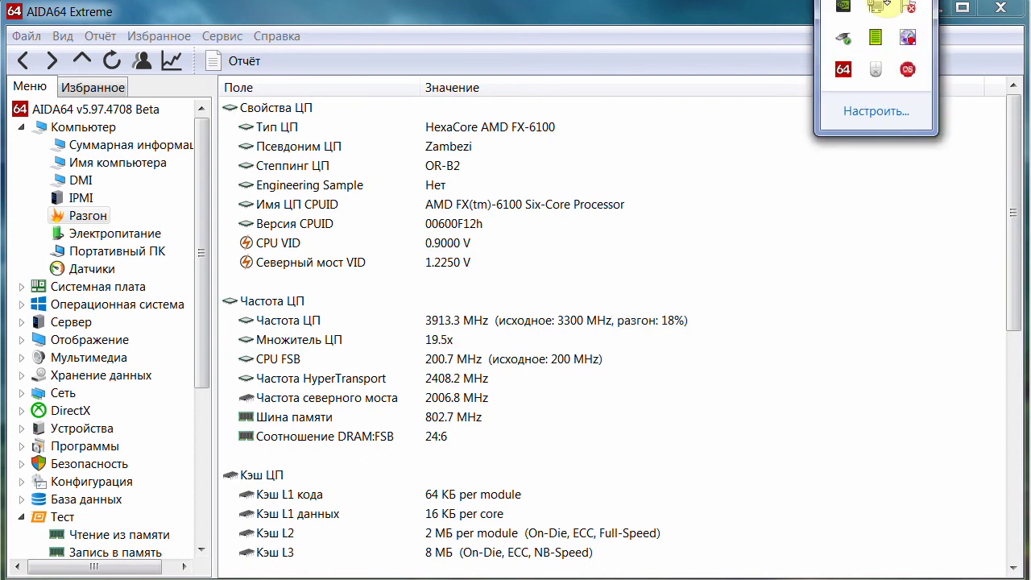
right_click(906, 37)
left_click(855, 155)
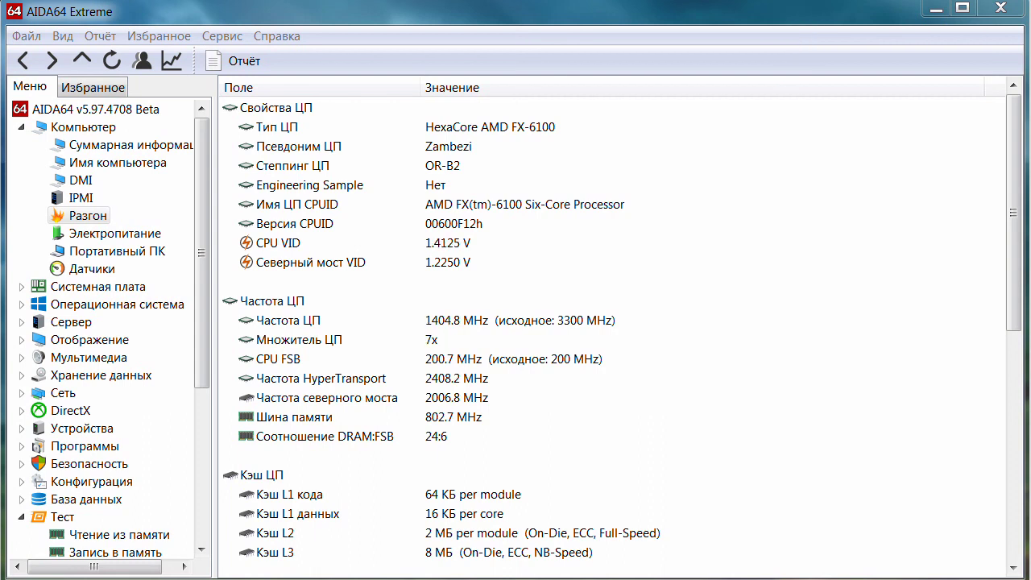
Step: Move the All CPU Meter gadget over the overclocking page, review its display settings and close them
left_click_drag(921, 220, 730, 218)
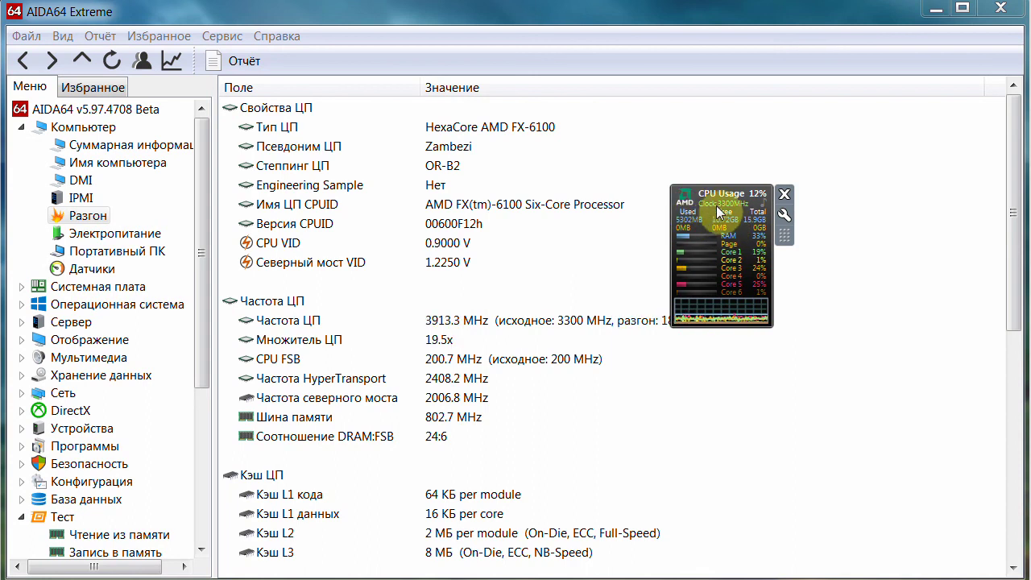
left_click(789, 218)
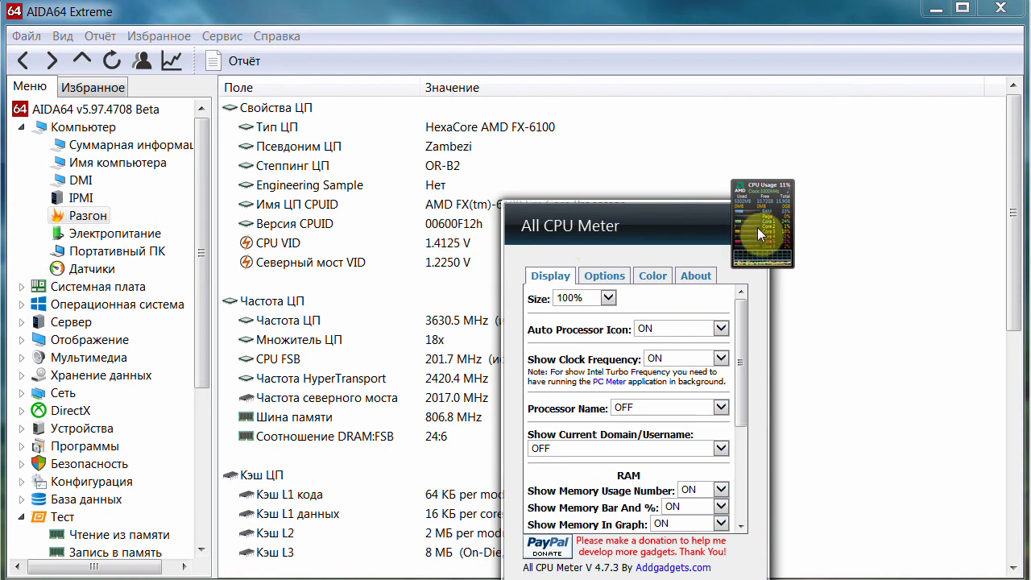
left_click(681, 236)
left_click(742, 576)
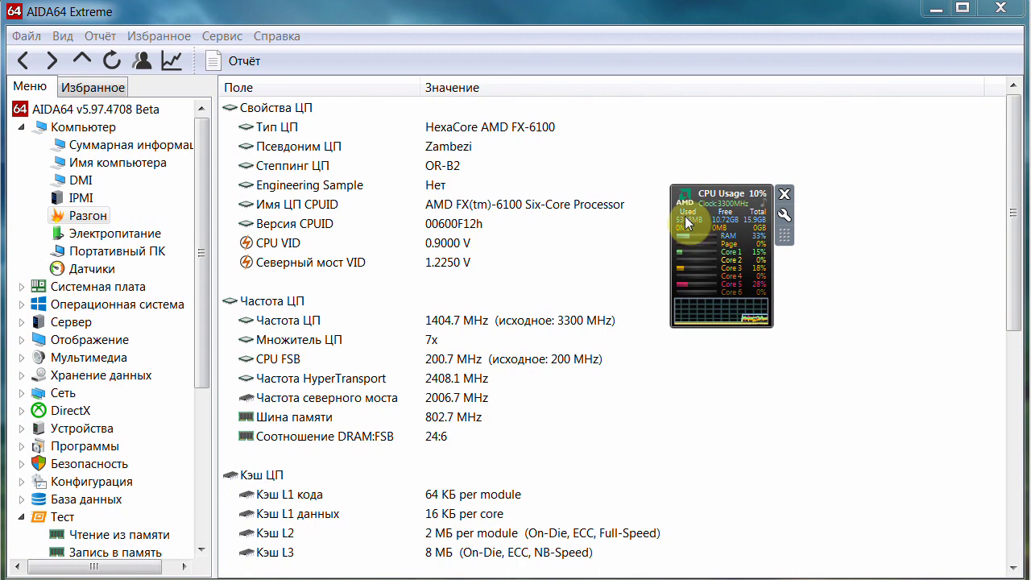
Step: Show the hidden notification-area icons
left_click(876, 2)
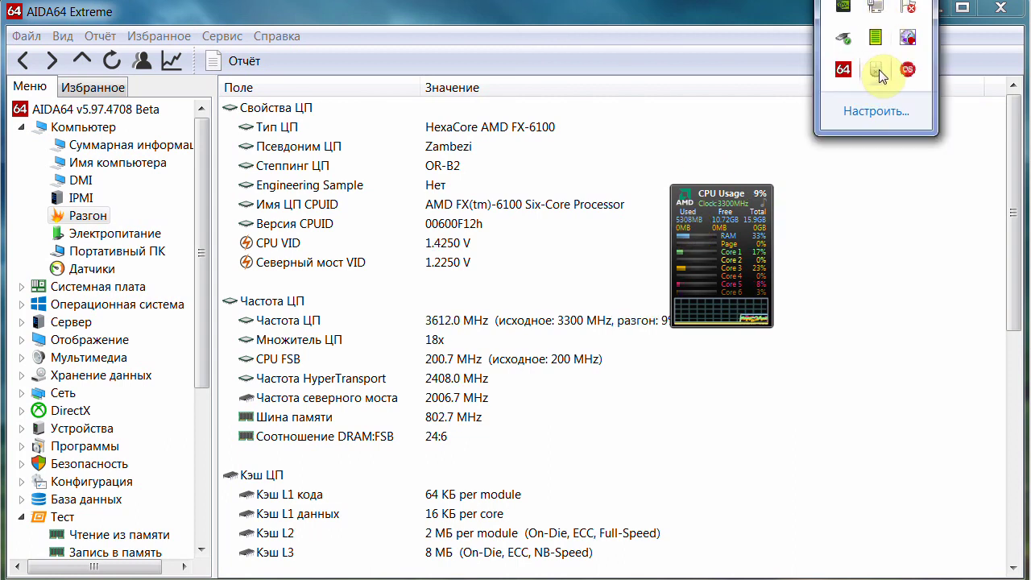